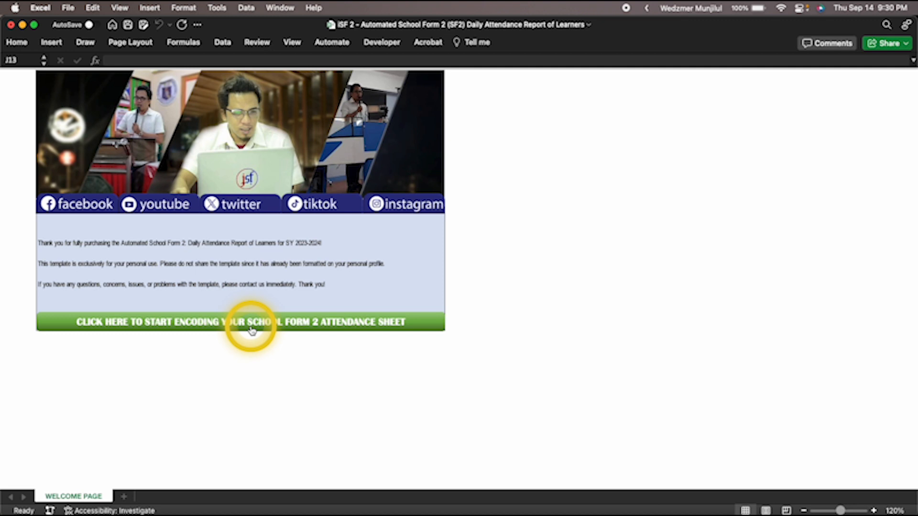
- Open the School Form 2 attendance sheet from the welcome page and check the list of months available
click(251, 330)
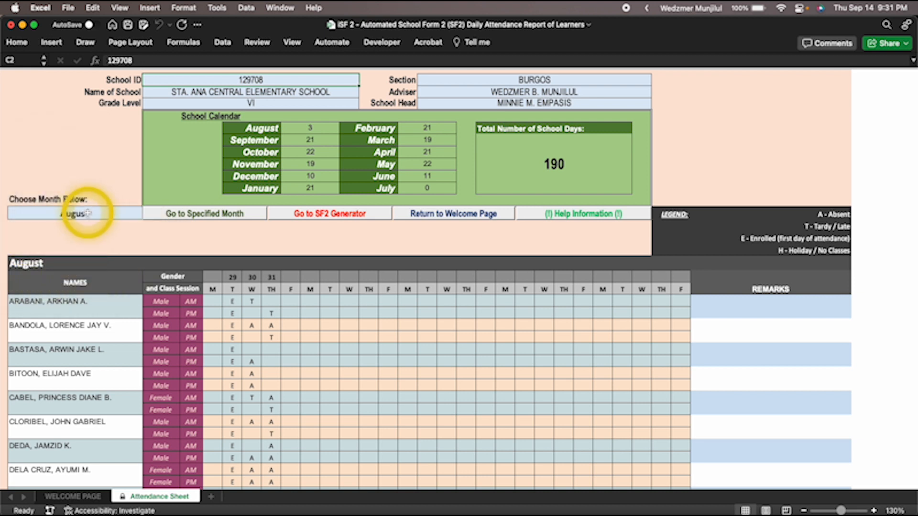
click(132, 216)
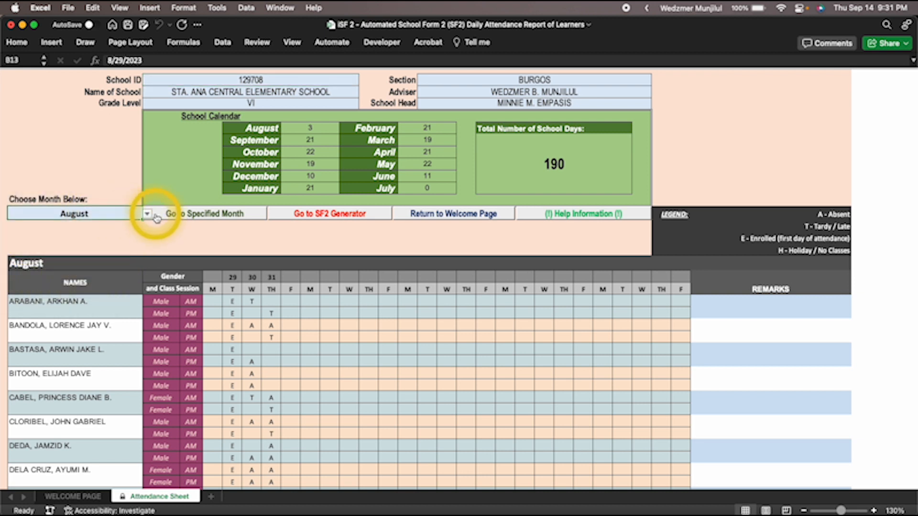
click(148, 215)
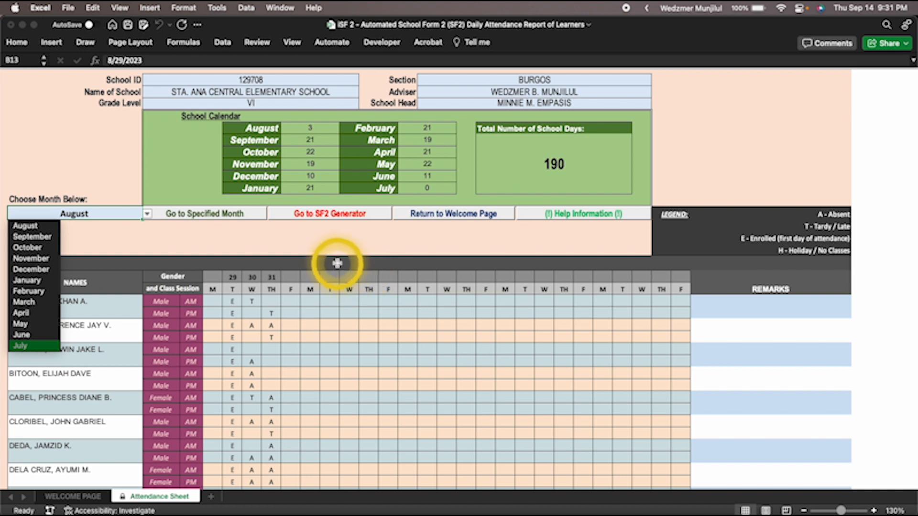
click(309, 246)
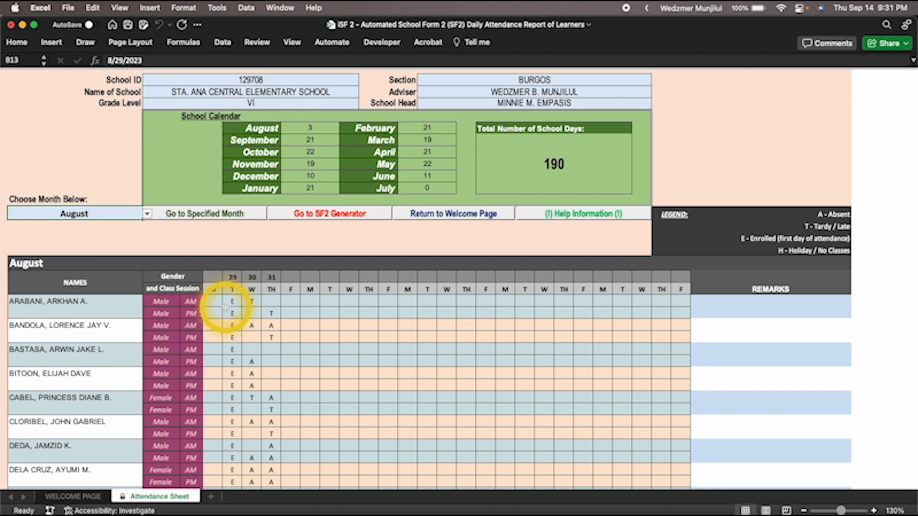
- Add STUDENT MALE 21 and STUDENT FEMALE 21 in the first two empty name rows of the August attendance list
scroll(224, 307, down, 10)
scroll(225, 307, down, 10)
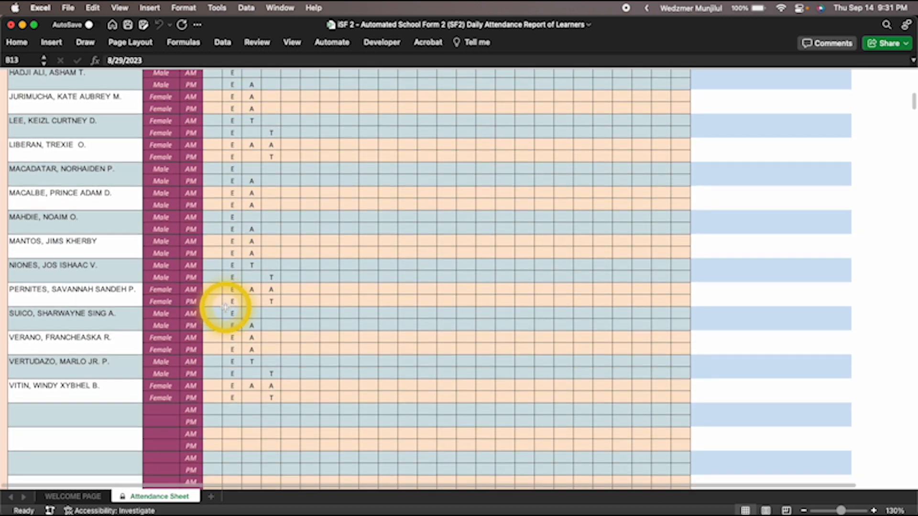
click(45, 408)
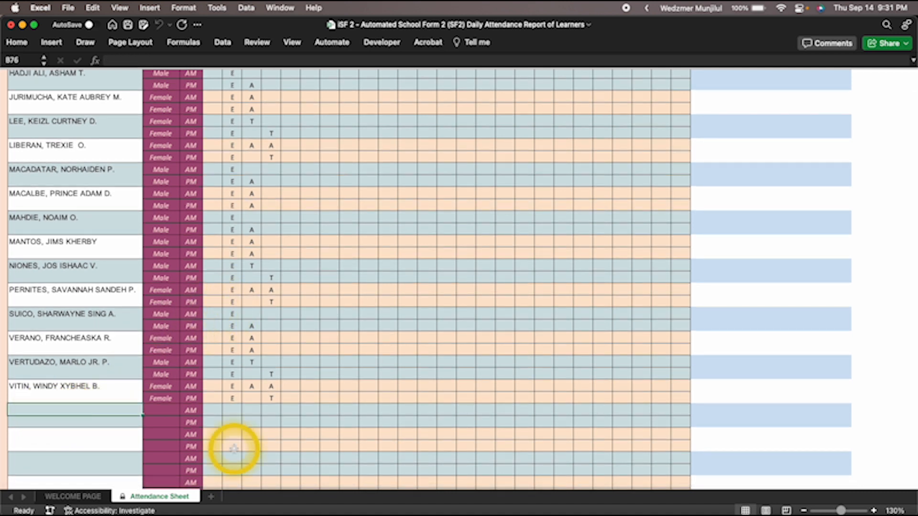
key(Return)
text(STUDENT FEM)
key(Tab)
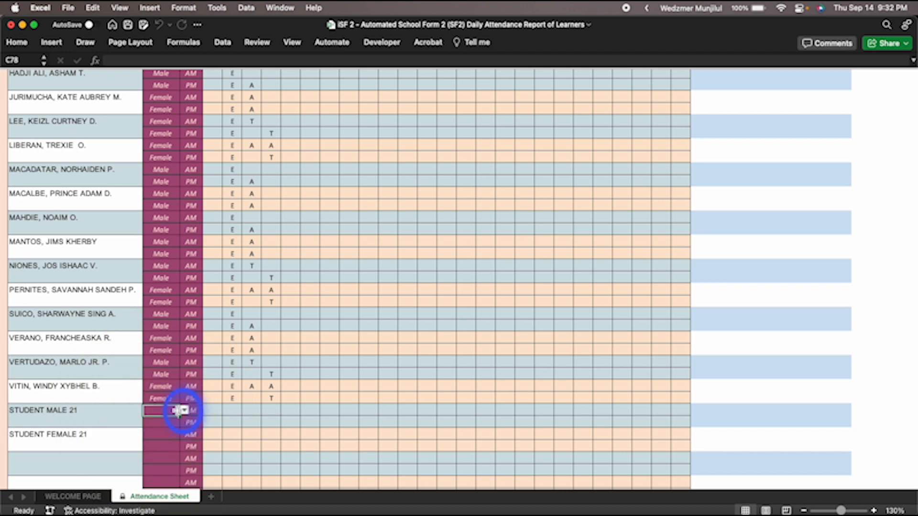
- Set the gender of the two added students to Male and Female for both their AM and PM sessions
click(159, 425)
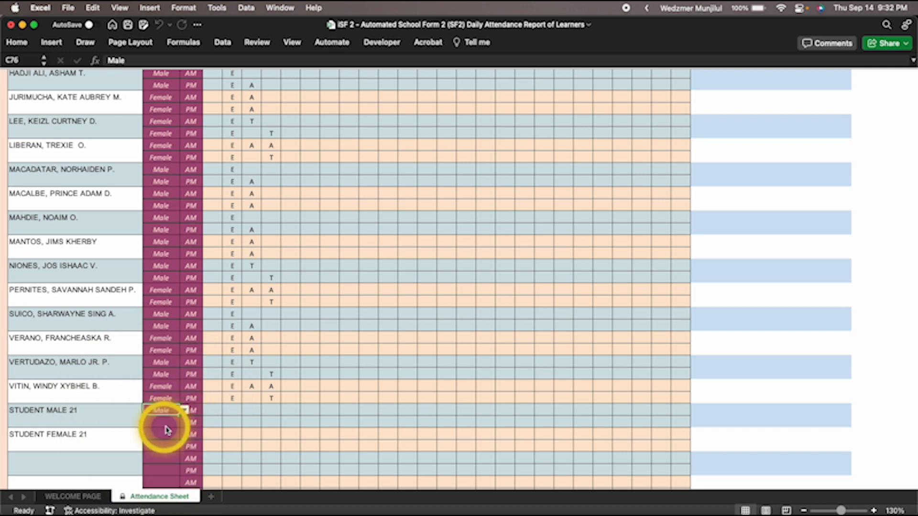
click(173, 422)
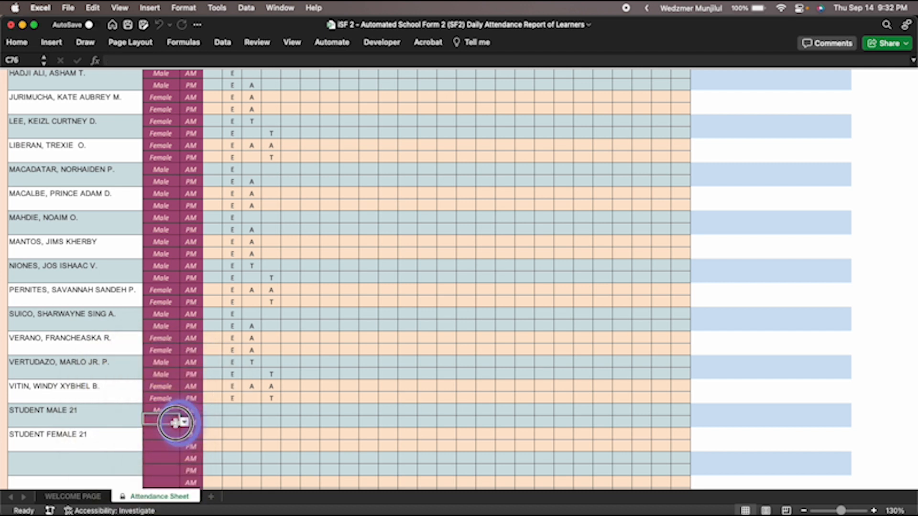
click(159, 438)
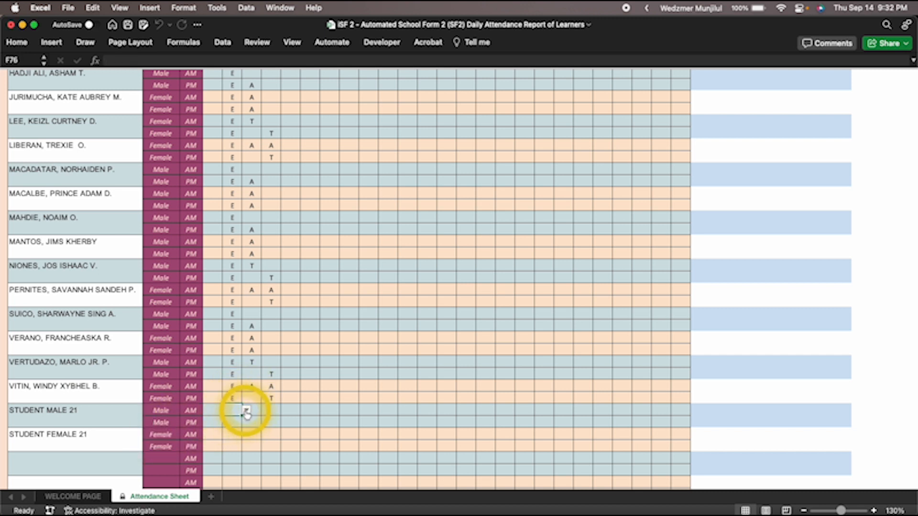
- Mark STUDENT MALE 21's August AM sessions E on 29, T on 30 and A on 31, and add A and T on 31 for two learners above
click(246, 412)
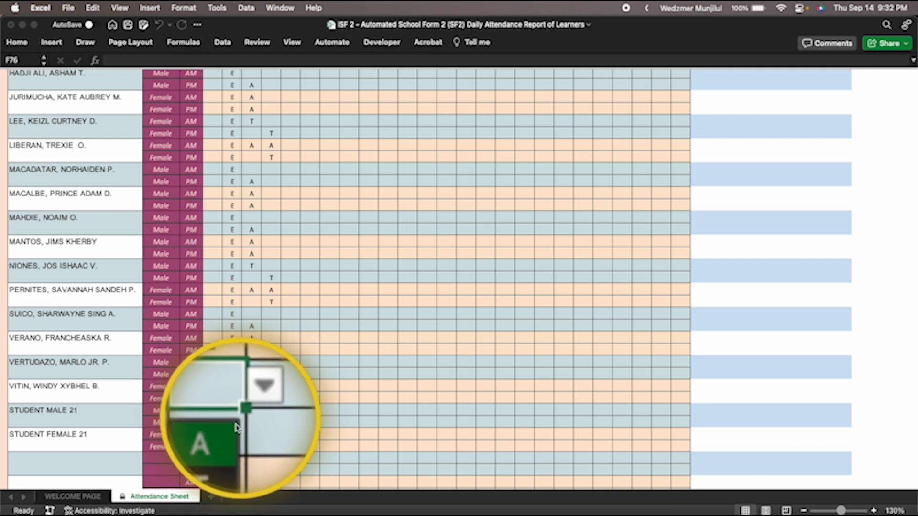
click(229, 439)
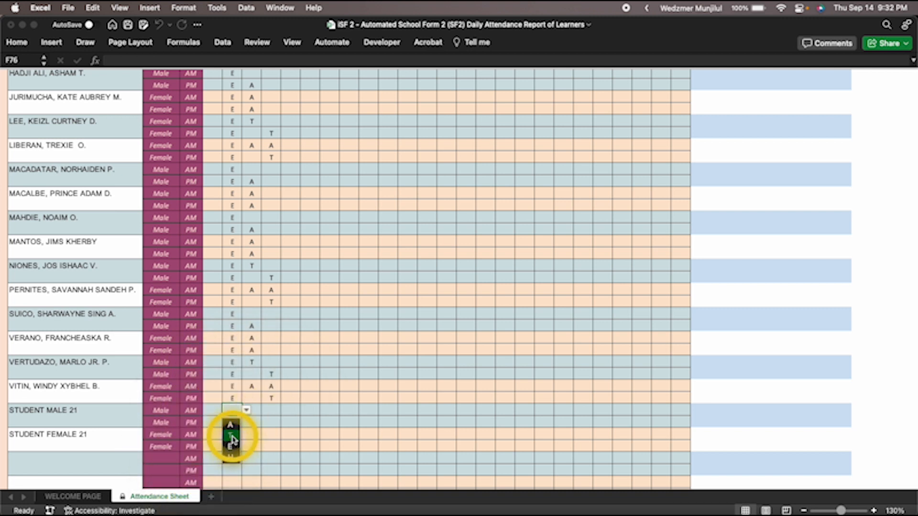
click(271, 408)
text(A)
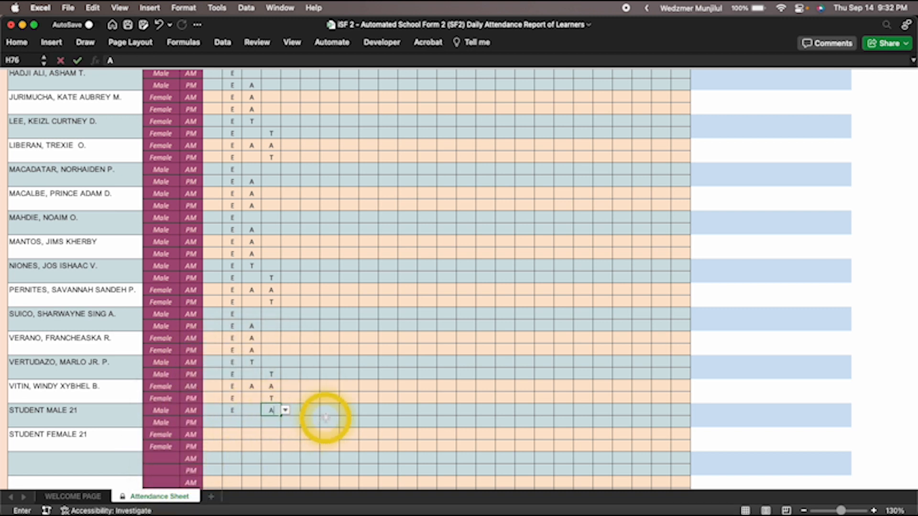
click(250, 409)
click(270, 358)
text(T)
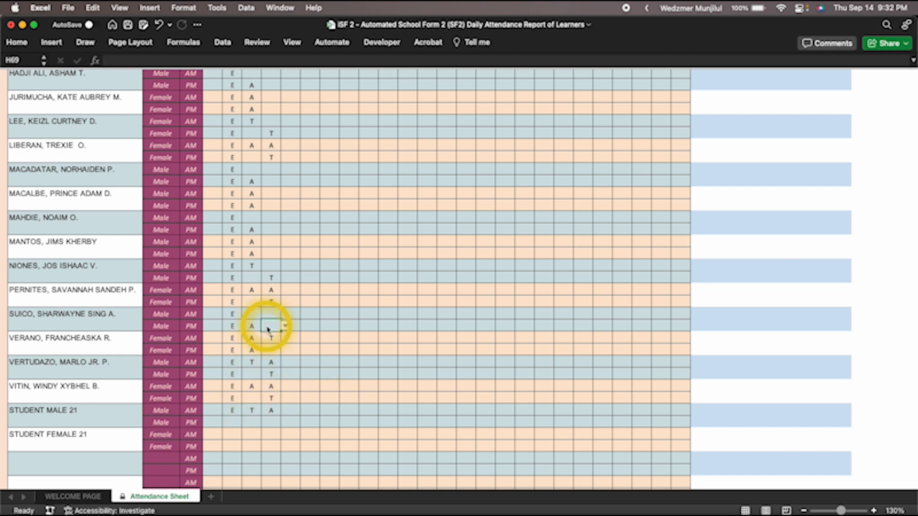
- Switch the attendance sheet to October and review the learners' attendance entries for that month
scroll(255, 324, up, 15)
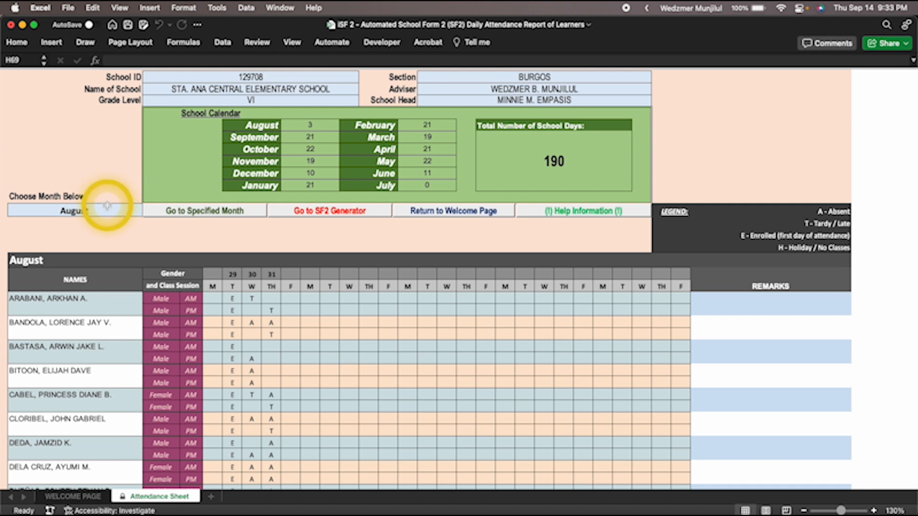
click(147, 211)
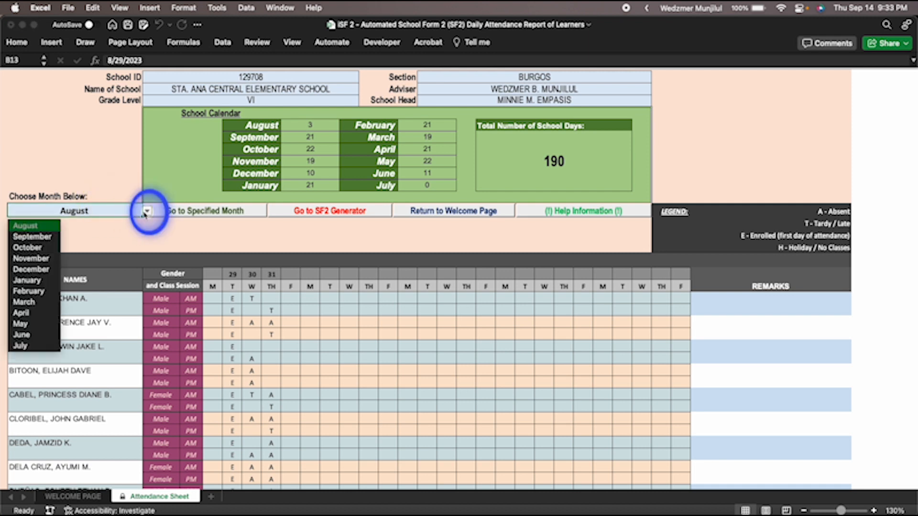
click(27, 248)
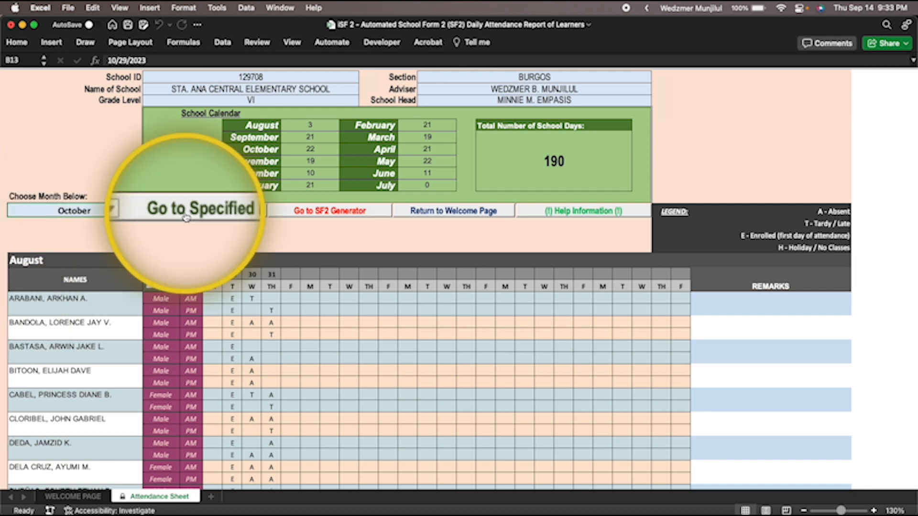
click(217, 217)
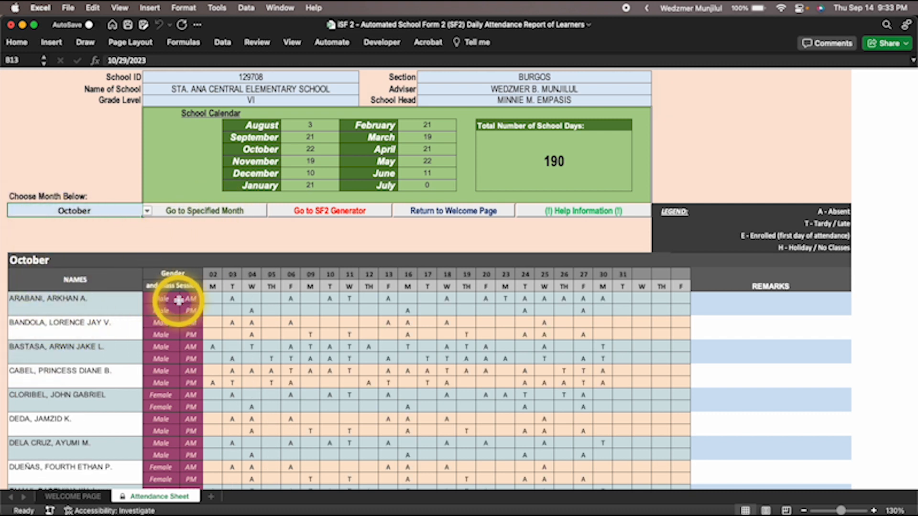
scroll(380, 352, down, 20)
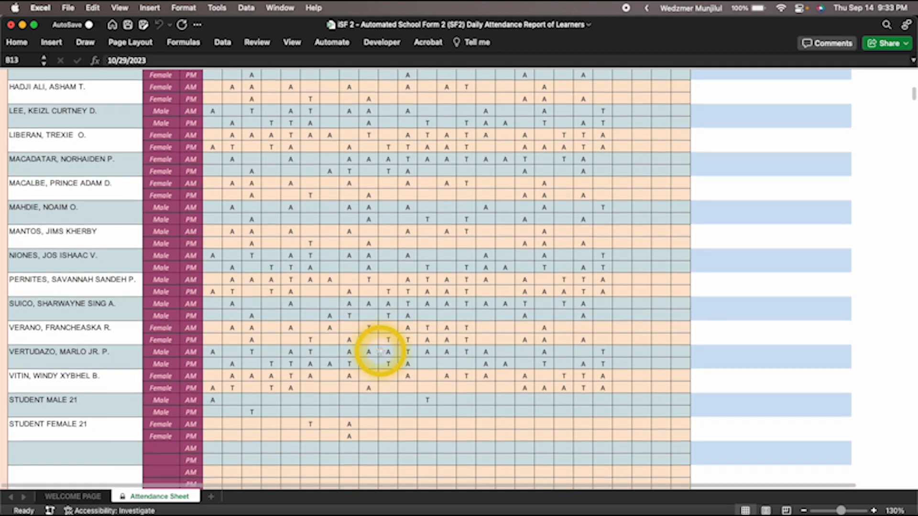
scroll(380, 352, up, 20)
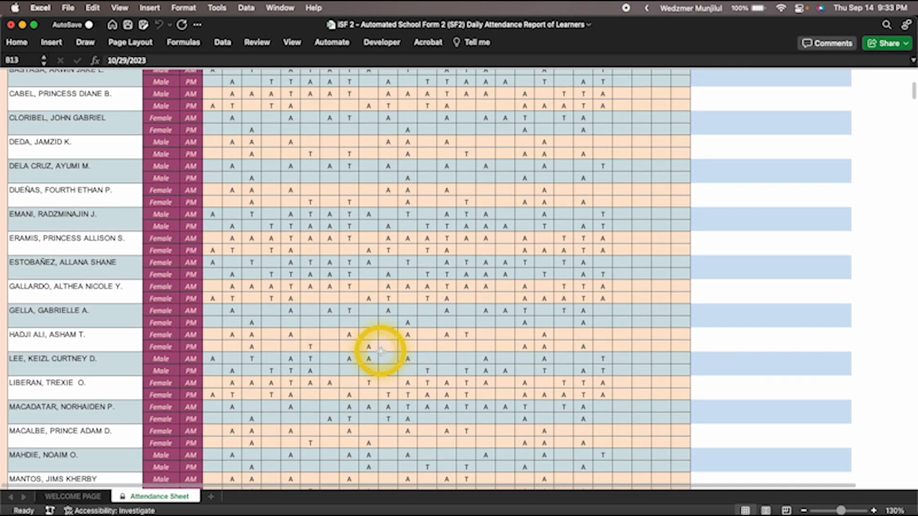
scroll(380, 351, up, 5)
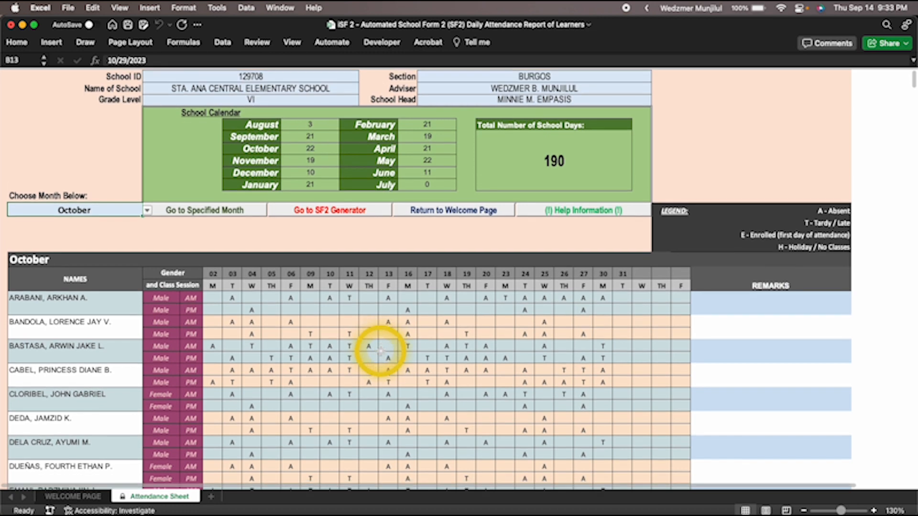
- Go to the SF2 Generator and look over the August report from the learner list to the monthly summary
click(334, 217)
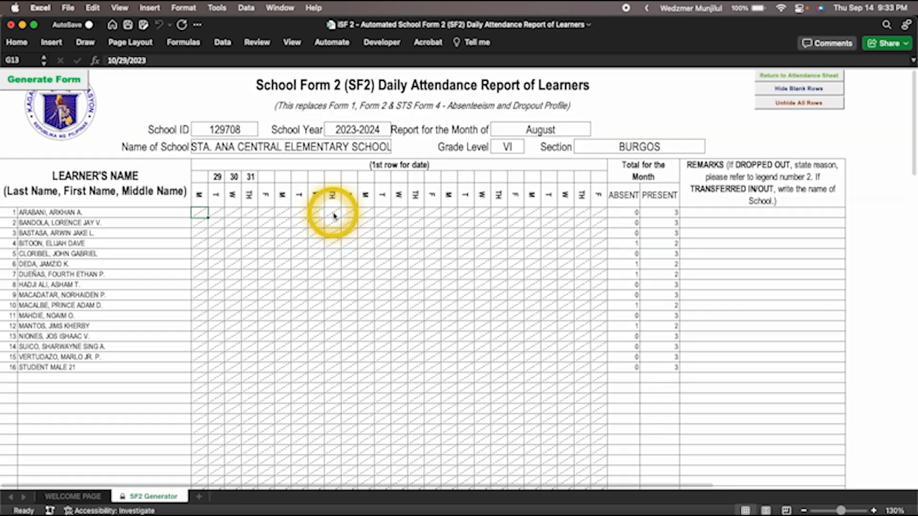
scroll(334, 216, down, 15)
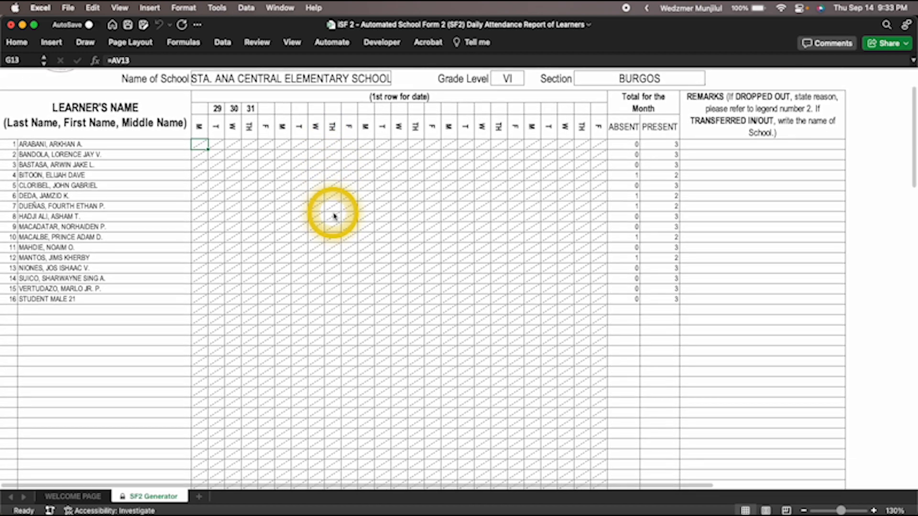
scroll(334, 216, down, 20)
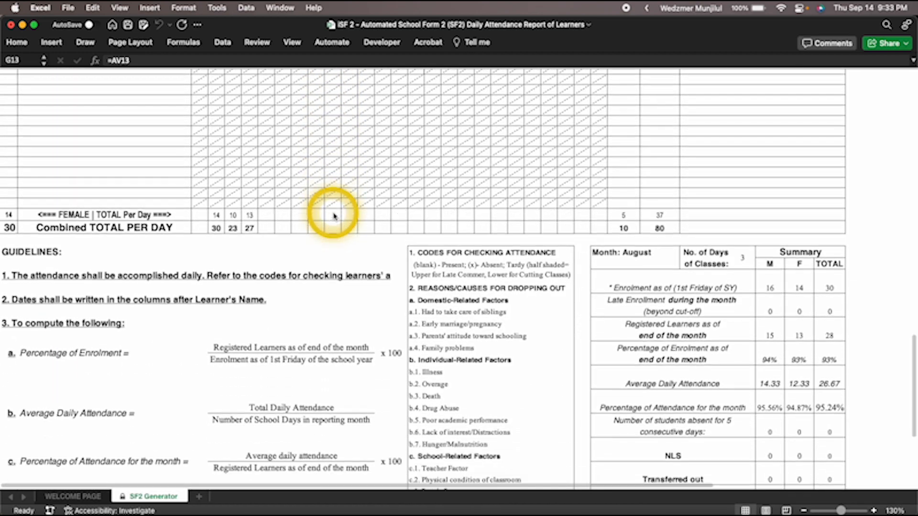
scroll(334, 216, up, 20)
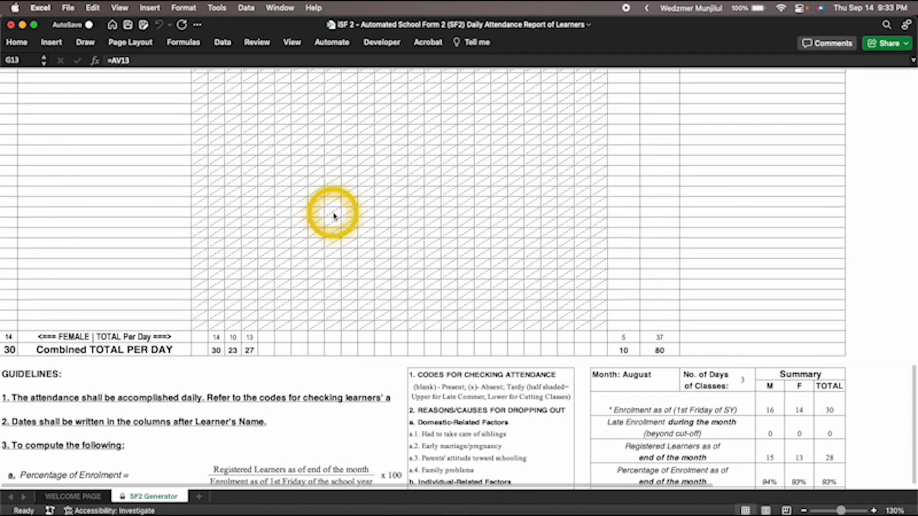
scroll(334, 216, up, 10)
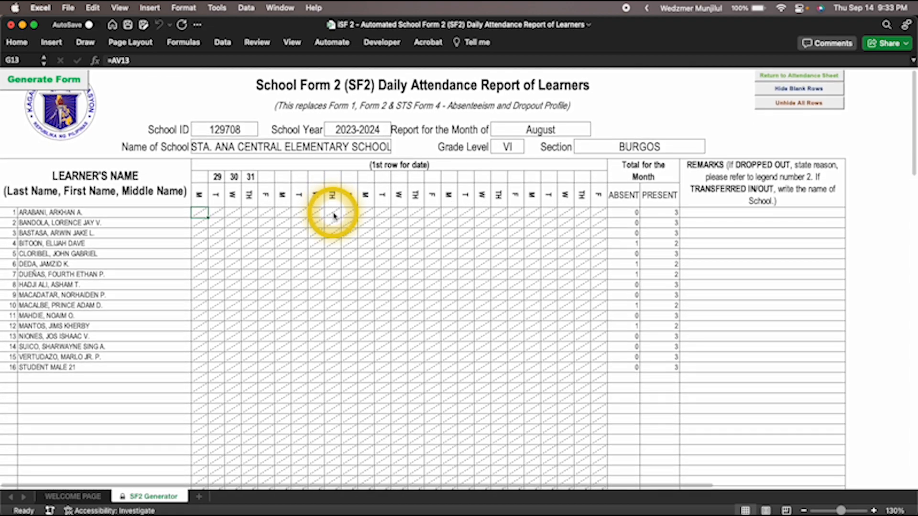
- Set the report month to October and generate the SF2 form
click(542, 132)
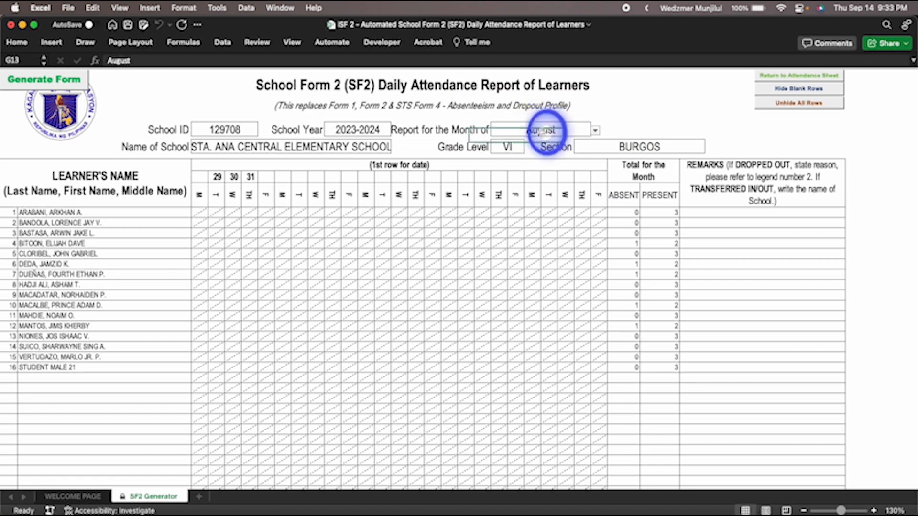
click(596, 133)
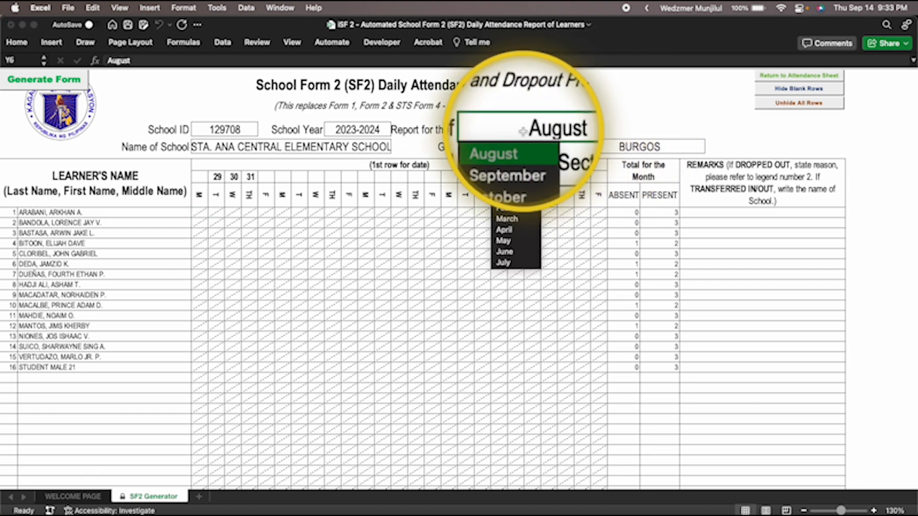
scroll(518, 195, down, 5)
scroll(517, 199, up, 5)
scroll(515, 203, up, 2)
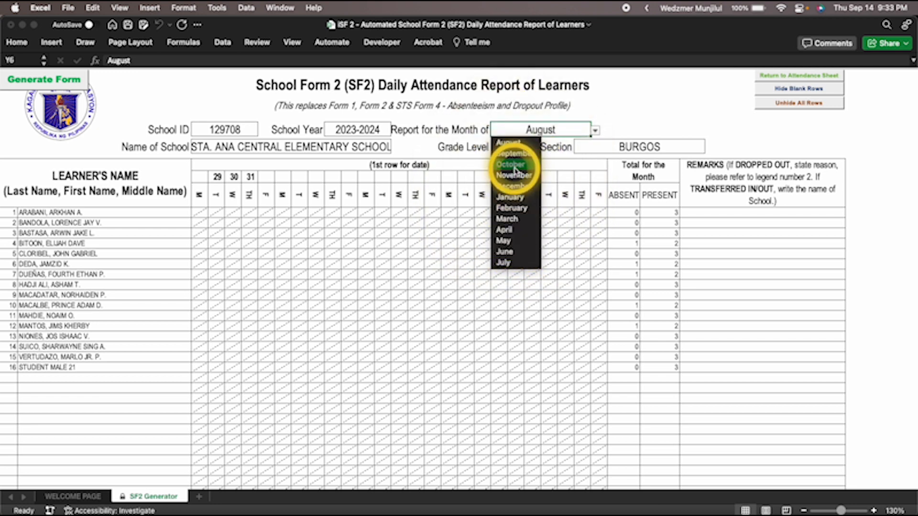
click(515, 165)
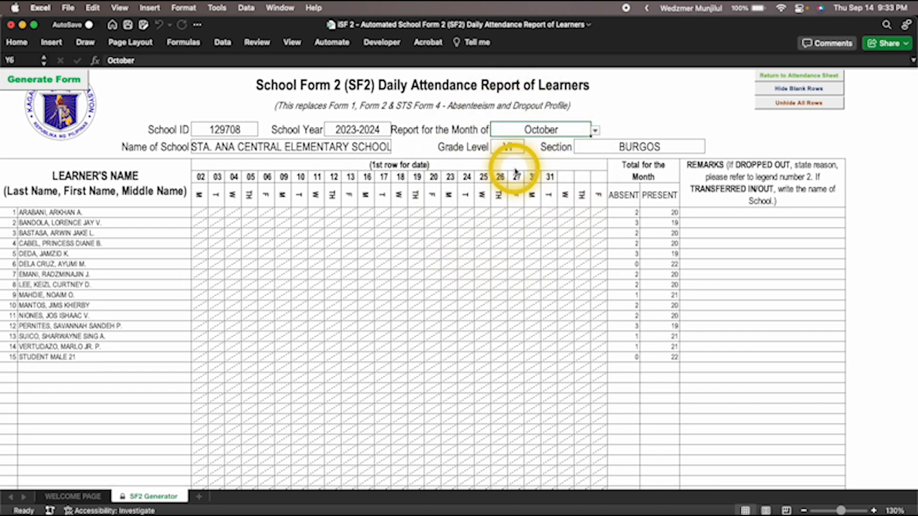
click(43, 88)
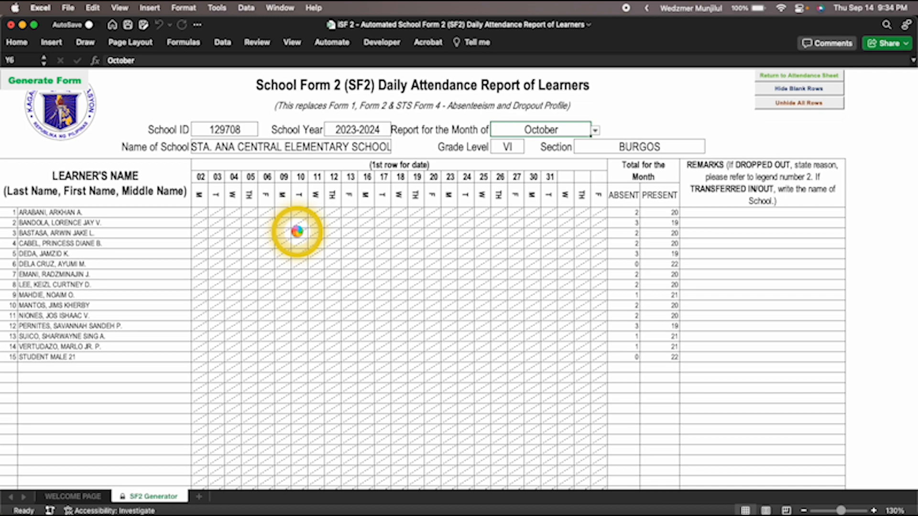
- Examine the generated October form's shaded attendance marks, daily totals and monthly summary
scroll(297, 234, down, 10)
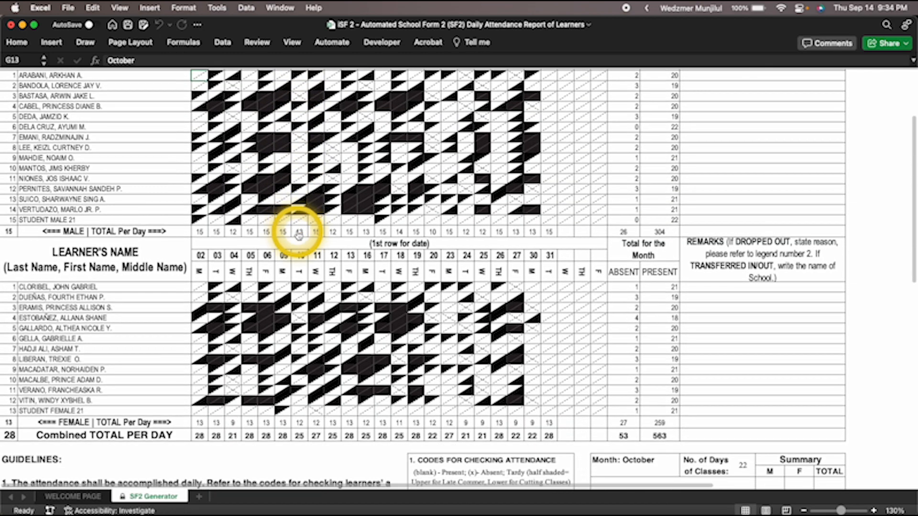
scroll(298, 234, down, 10)
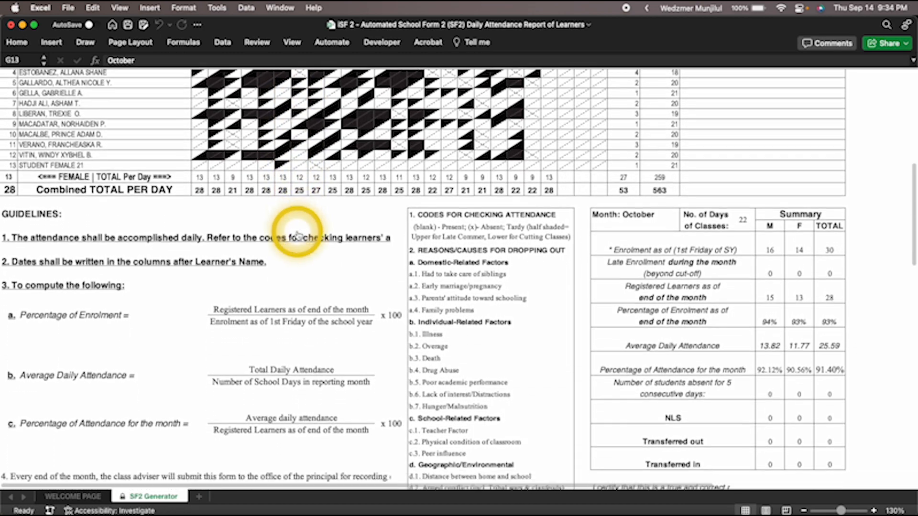
scroll(297, 234, down, 3)
scroll(297, 234, up, 7)
scroll(297, 234, up, 15)
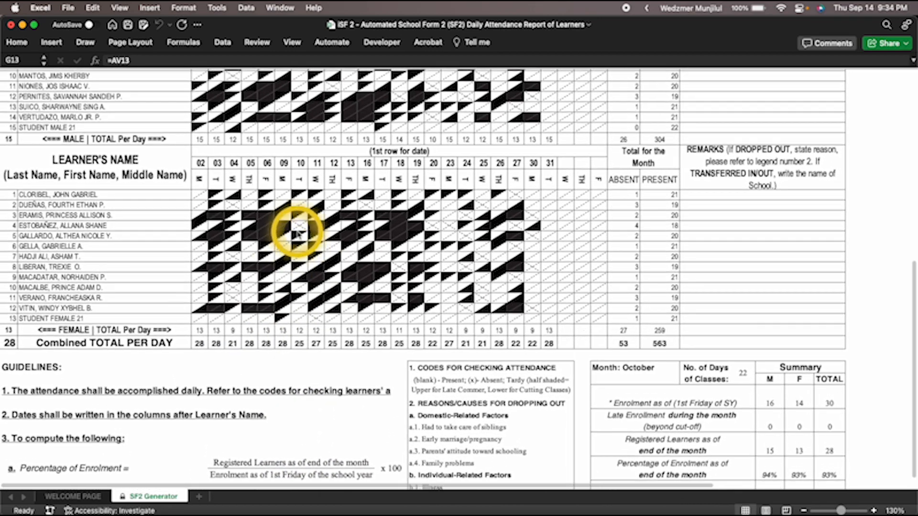
scroll(298, 234, up, 4)
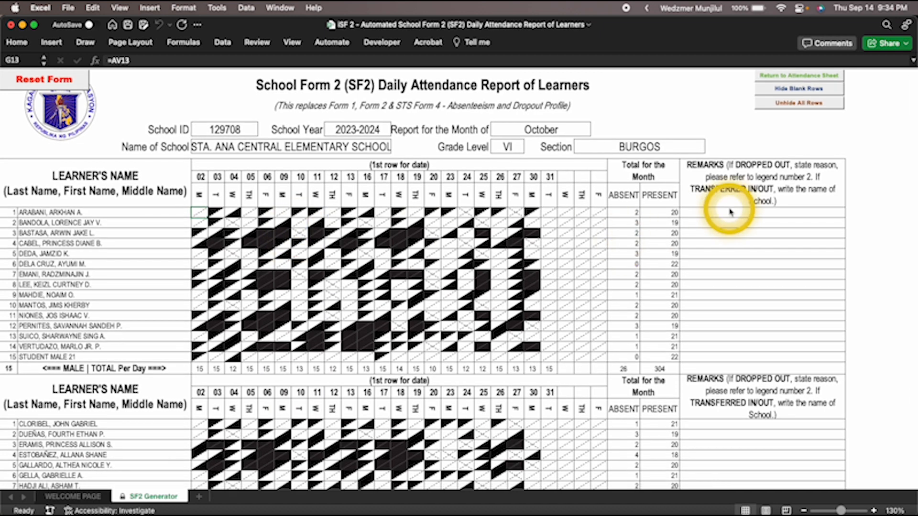
- Preview the October form's two-page print layout and close the print settings without printing
key(super+p)
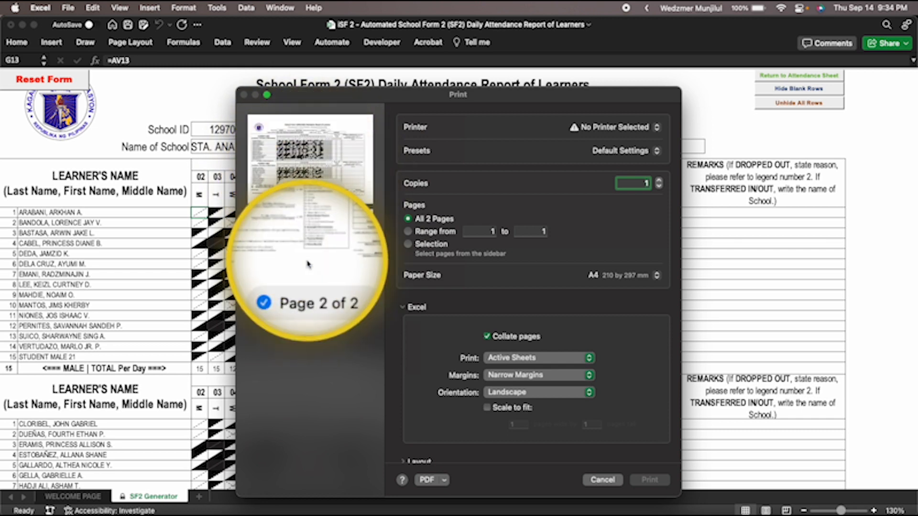
click(602, 480)
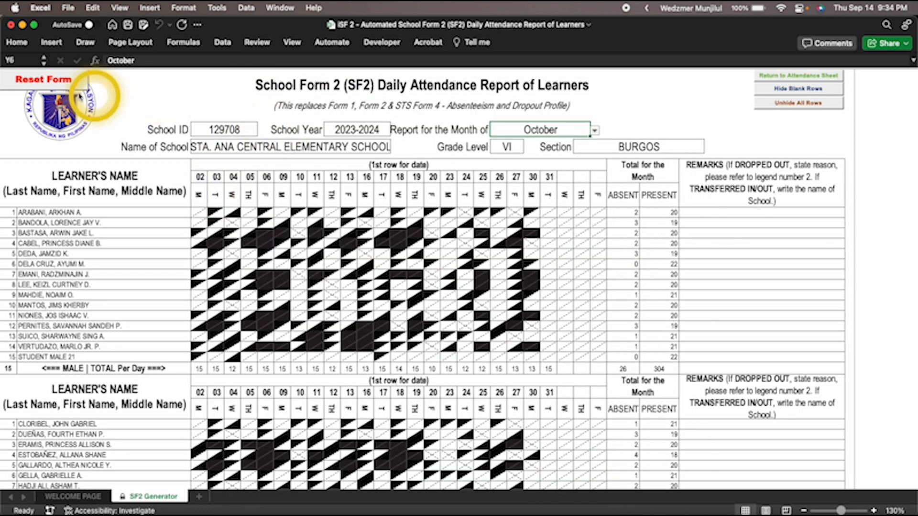
- Reset the October SF2 form and look over its male and female attendance grids
click(46, 87)
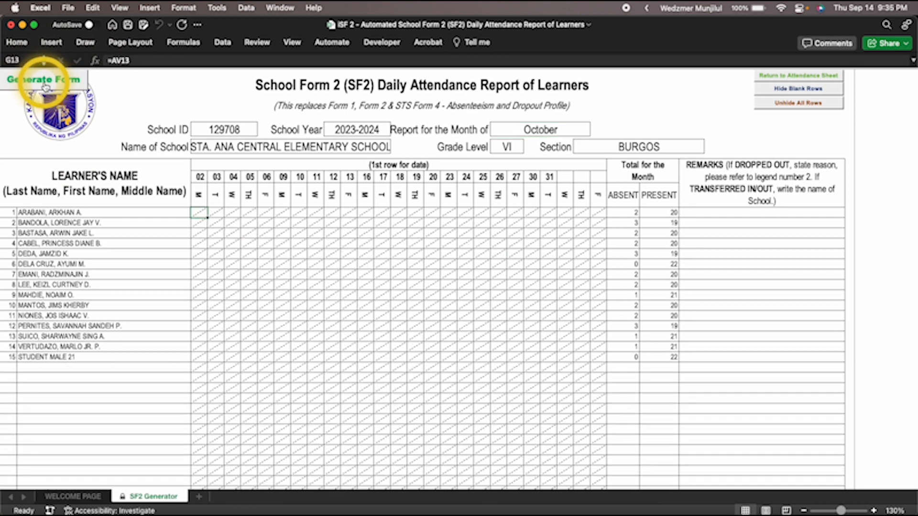
scroll(205, 251, down, 5)
scroll(208, 252, down, 15)
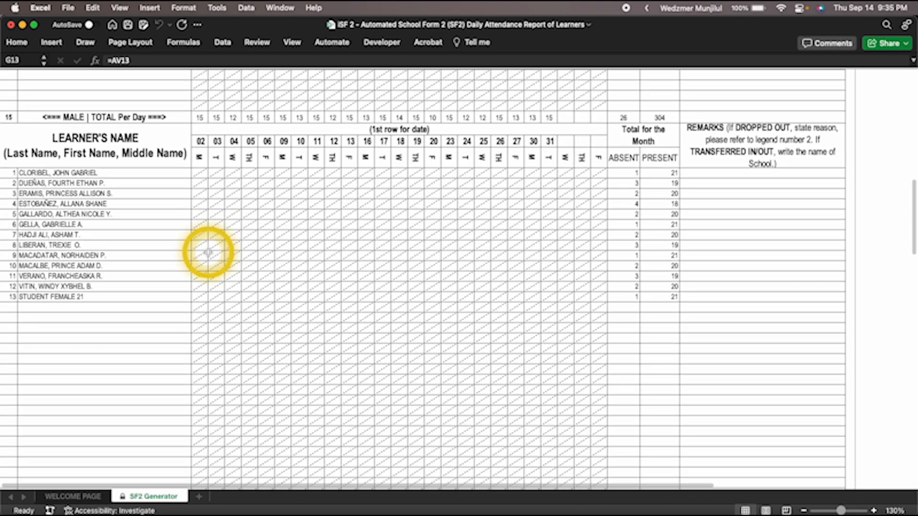
scroll(208, 252, up, 20)
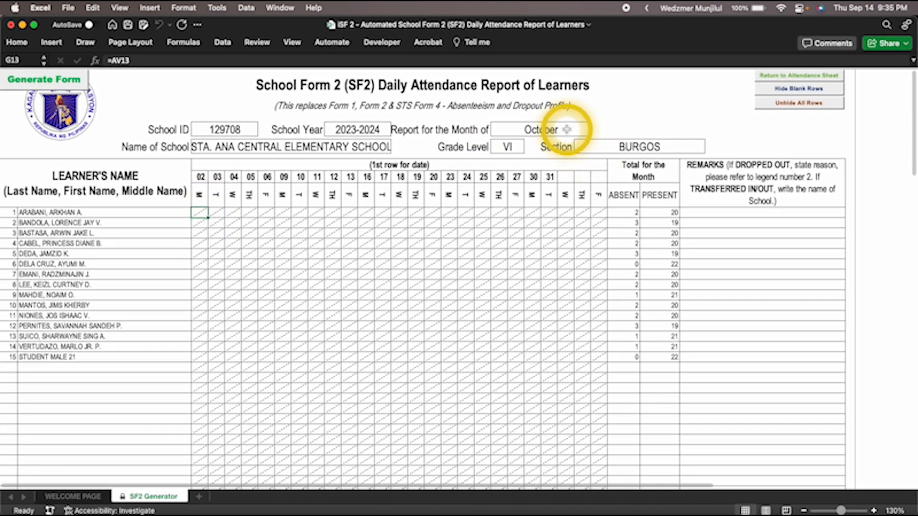
- Set the report month to January and generate the SF2 form
click(568, 129)
click(595, 130)
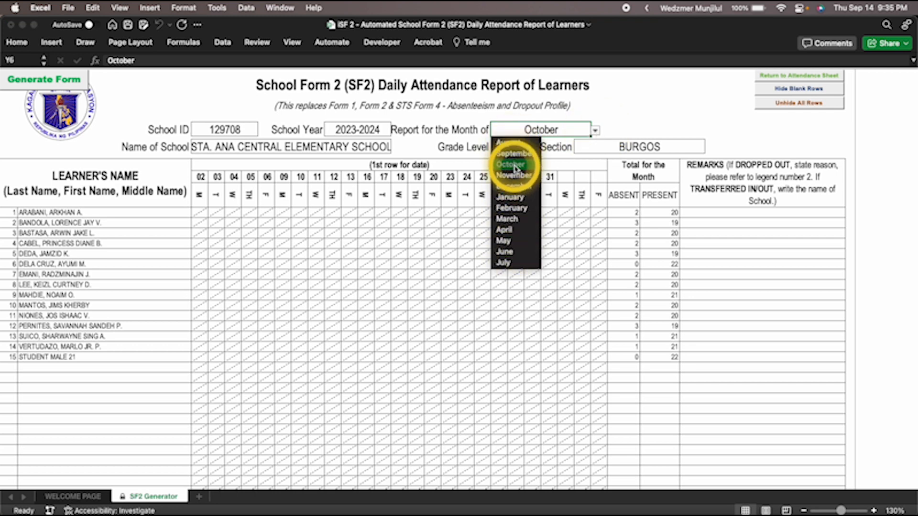
click(511, 197)
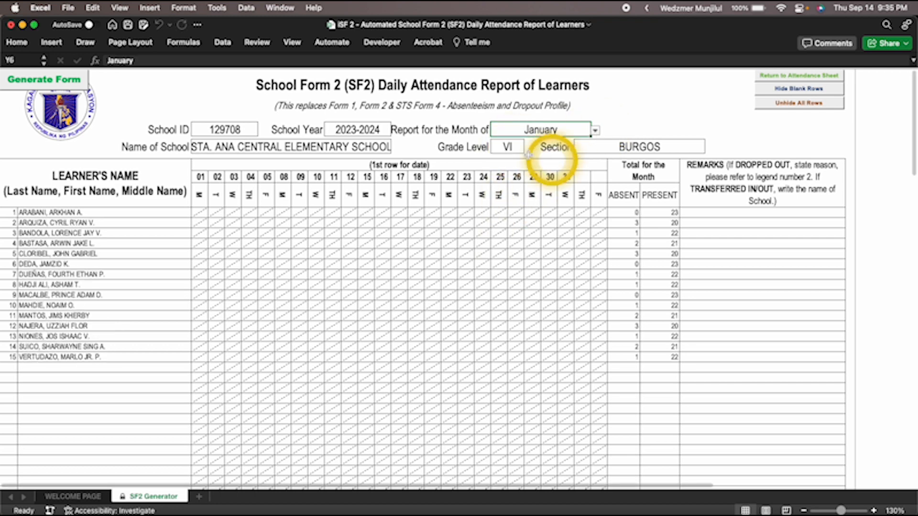
click(38, 88)
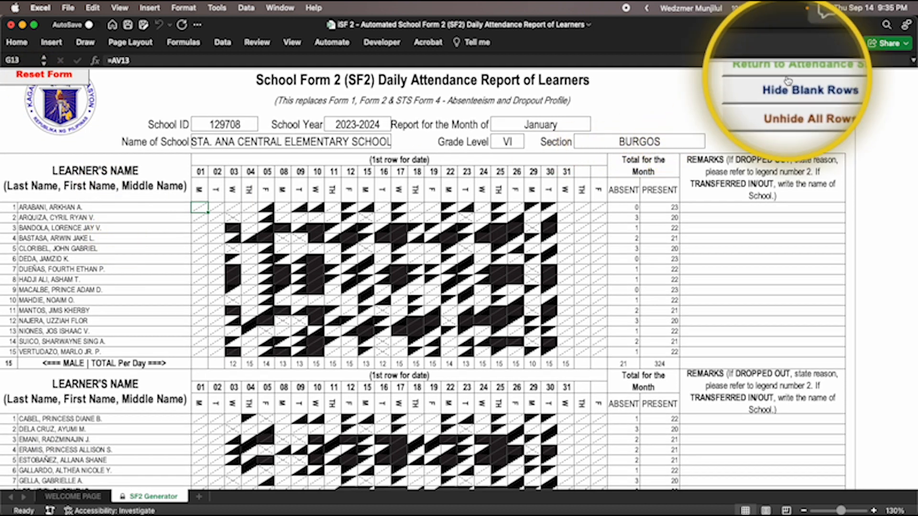
- Return to the attendance sheet, look over the October entries, and go back to the welcome page
click(789, 76)
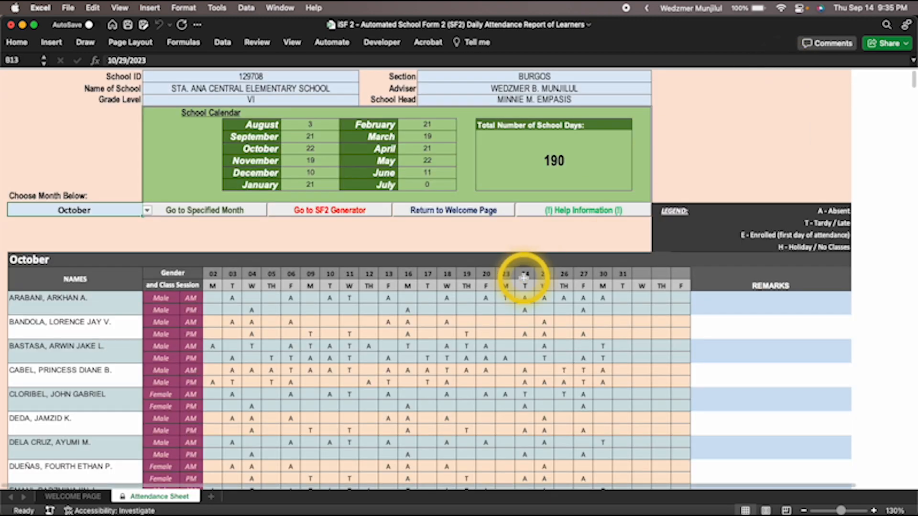
scroll(347, 308, down, 15)
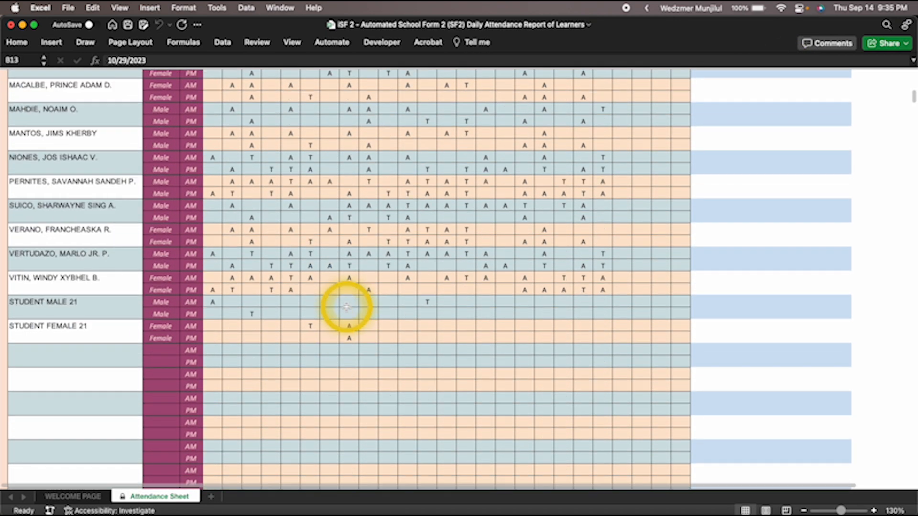
scroll(347, 308, up, 15)
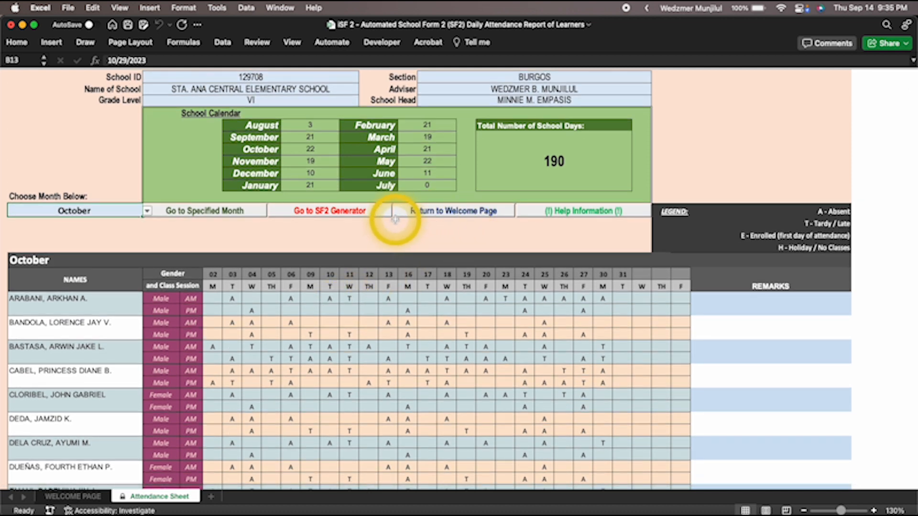
click(431, 211)
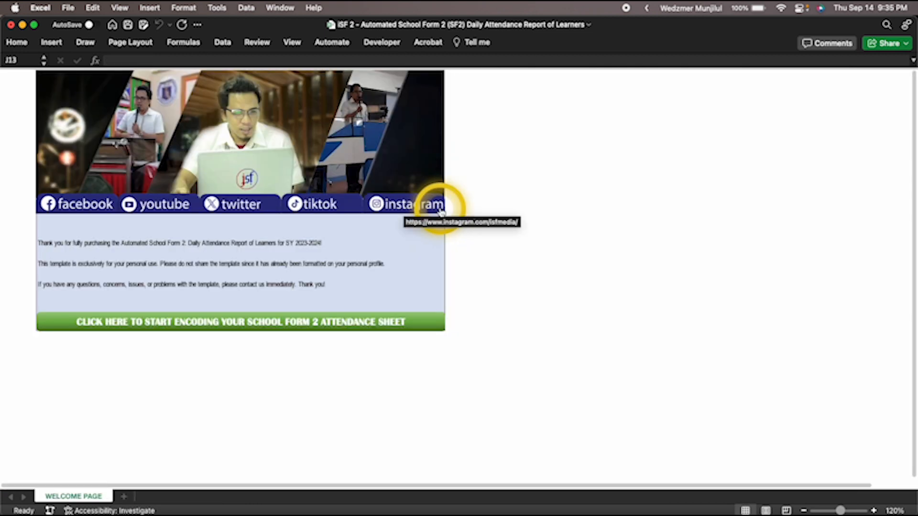